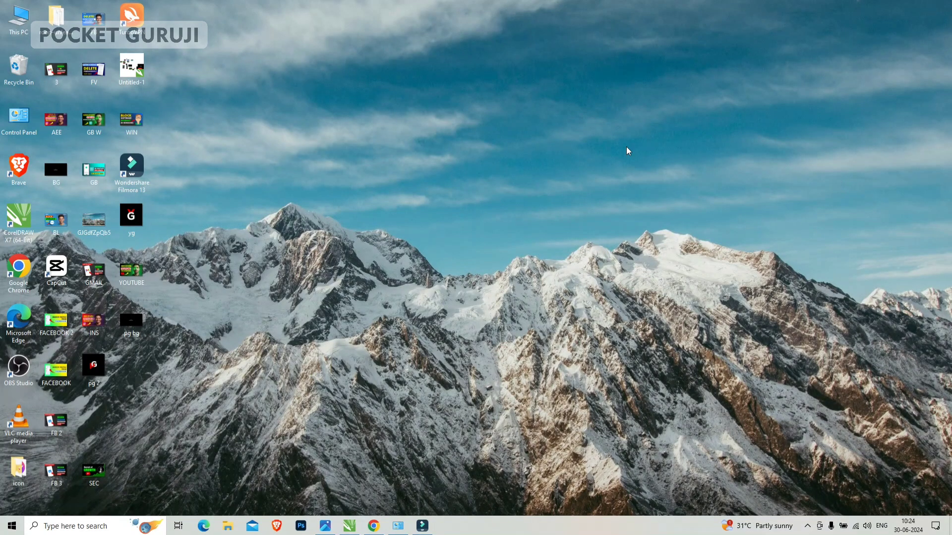
# Refresh the desktop several times and check the Wi-Fi network list
pyautogui.rightClick(626, 147)
pyautogui.click(663, 171)
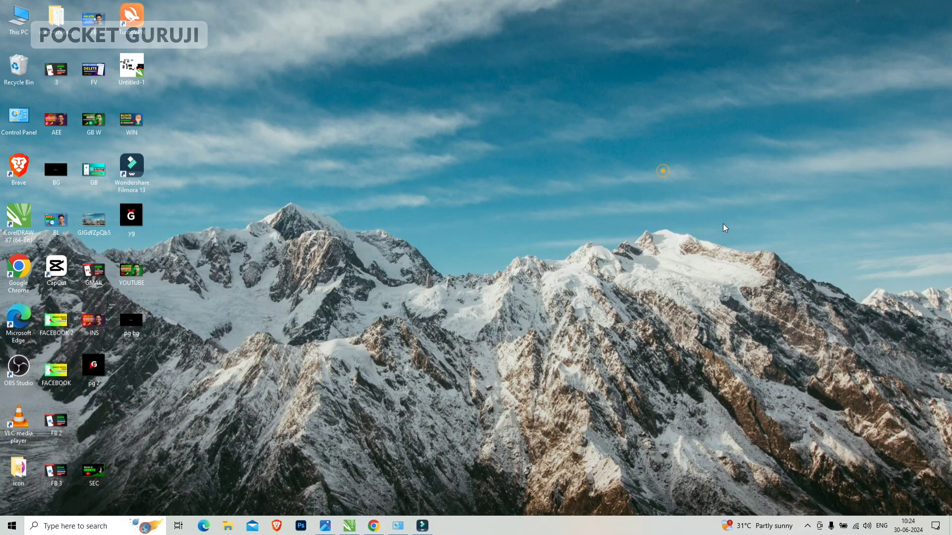
pyautogui.click(859, 527)
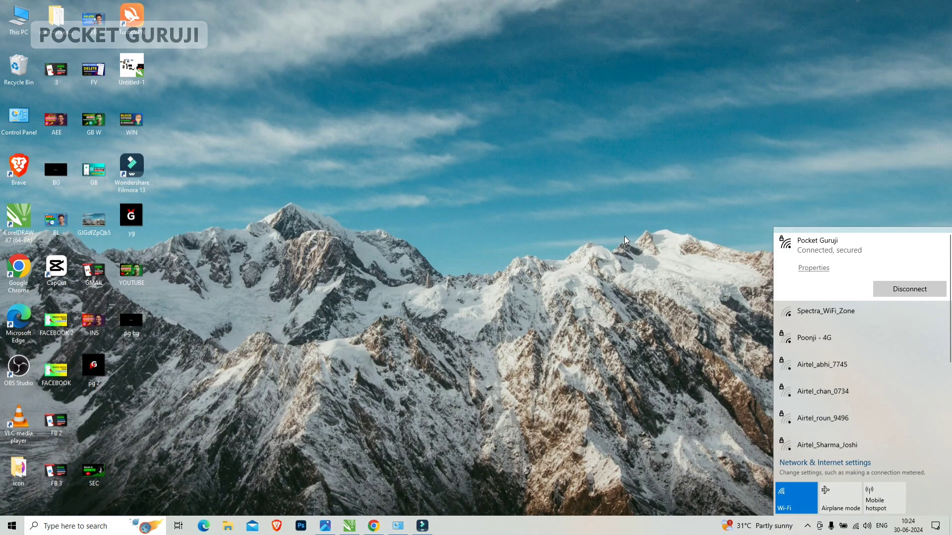
pyautogui.click(625, 218)
pyautogui.rightClick(624, 219)
pyautogui.click(543, 179)
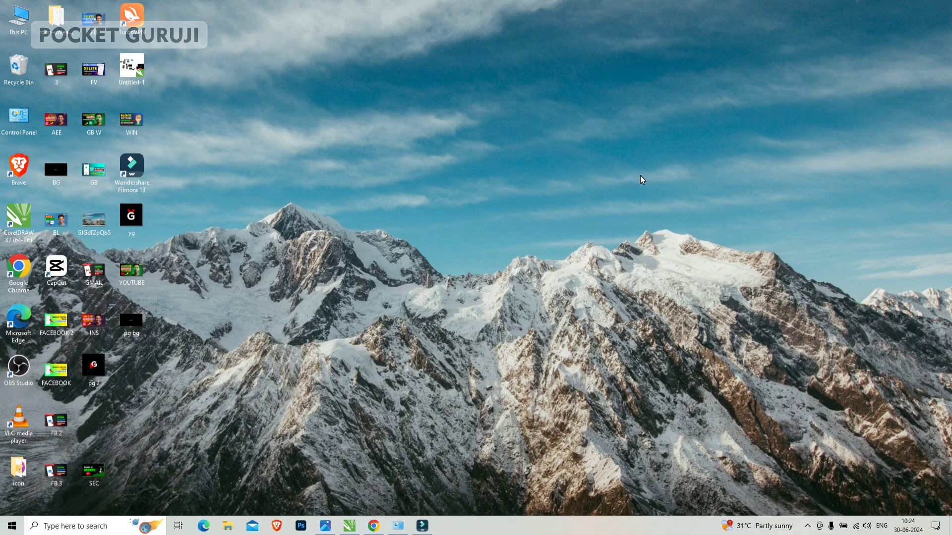
pyautogui.rightClick(465, 73)
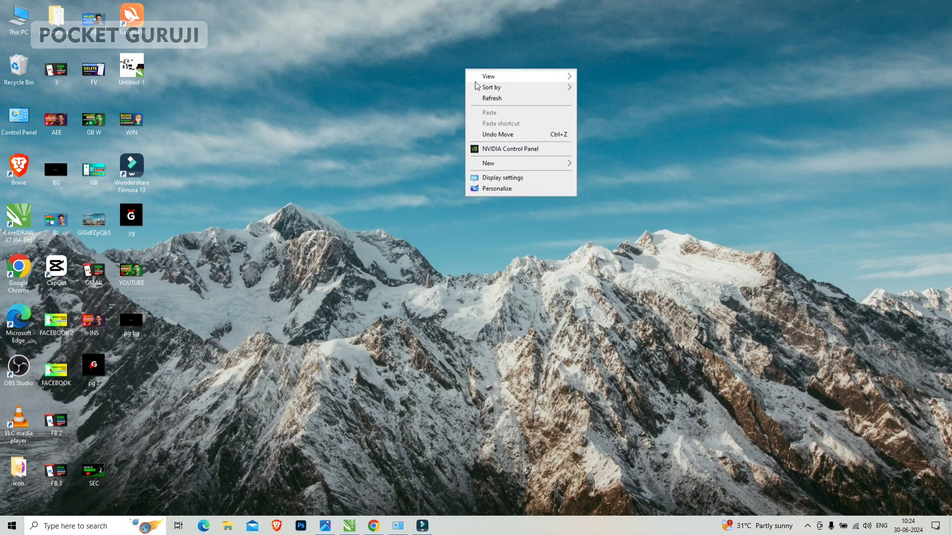
pyautogui.click(488, 97)
pyautogui.rightClick(487, 95)
pyautogui.click(505, 119)
pyautogui.rightClick(507, 119)
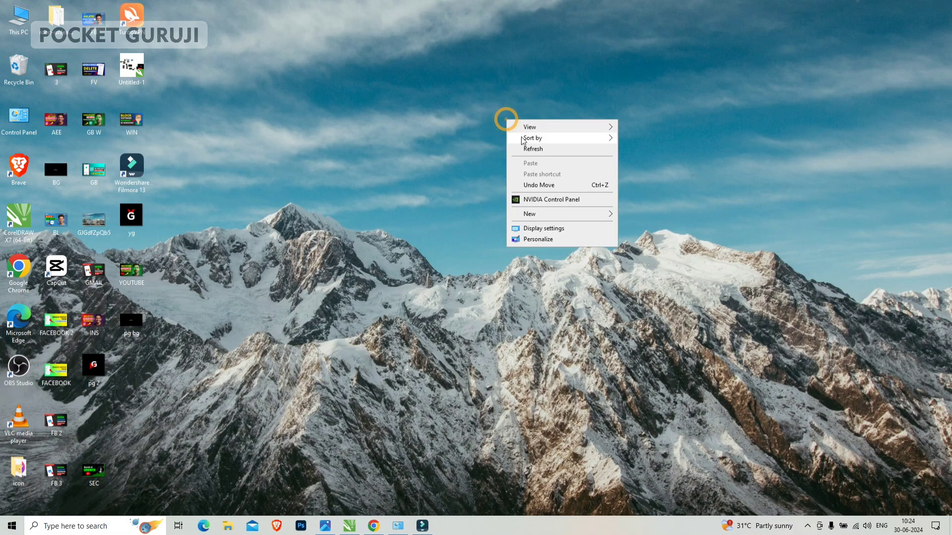
pyautogui.click(528, 147)
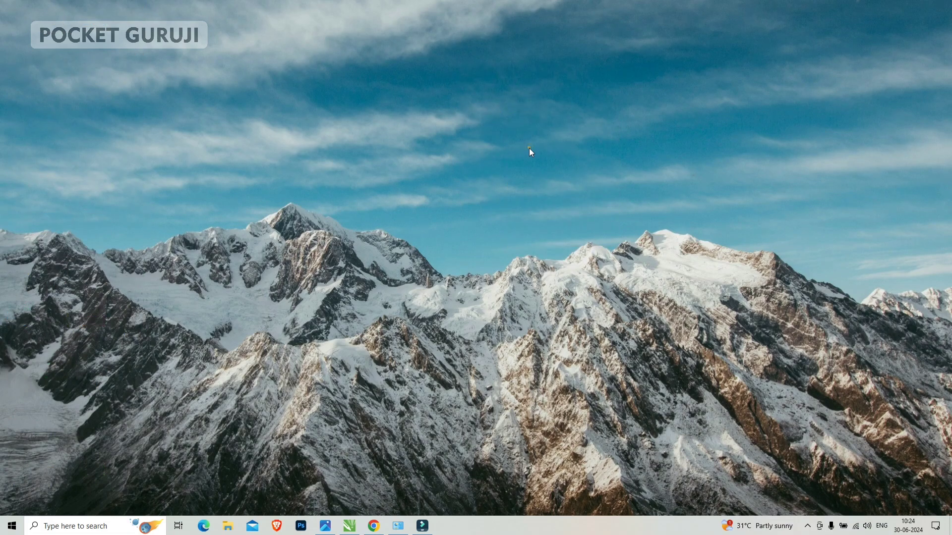
# Reopen YouTube in a new tab, select its 'Connect to the internet' heading, then minimize Chrome
pyautogui.click(373, 526)
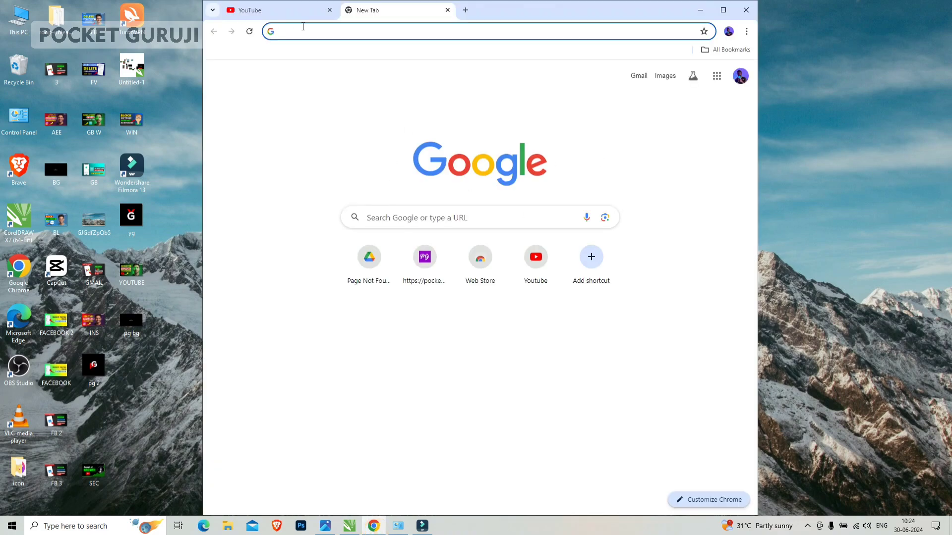
pyautogui.click(330, 10)
pyautogui.click(539, 258)
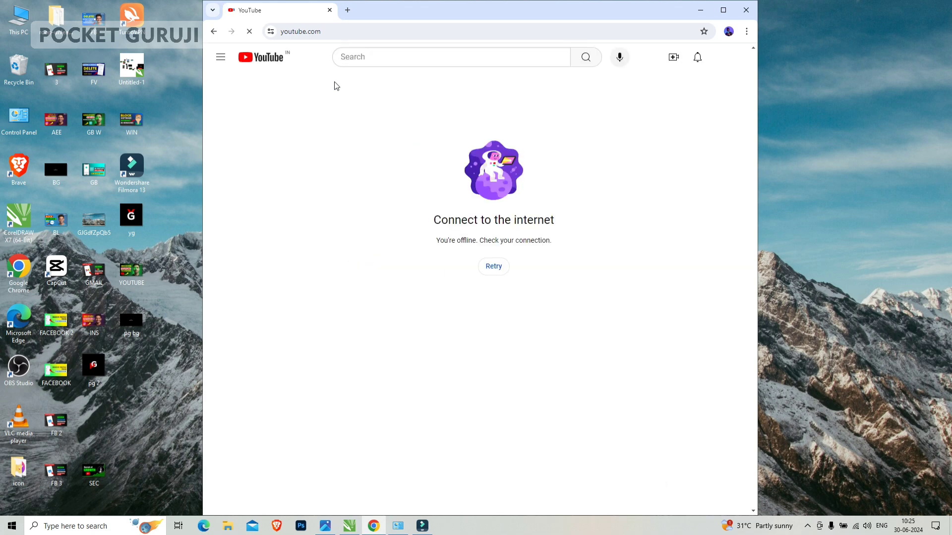
pyautogui.moveTo(442, 219); pyautogui.dragTo(582, 229)
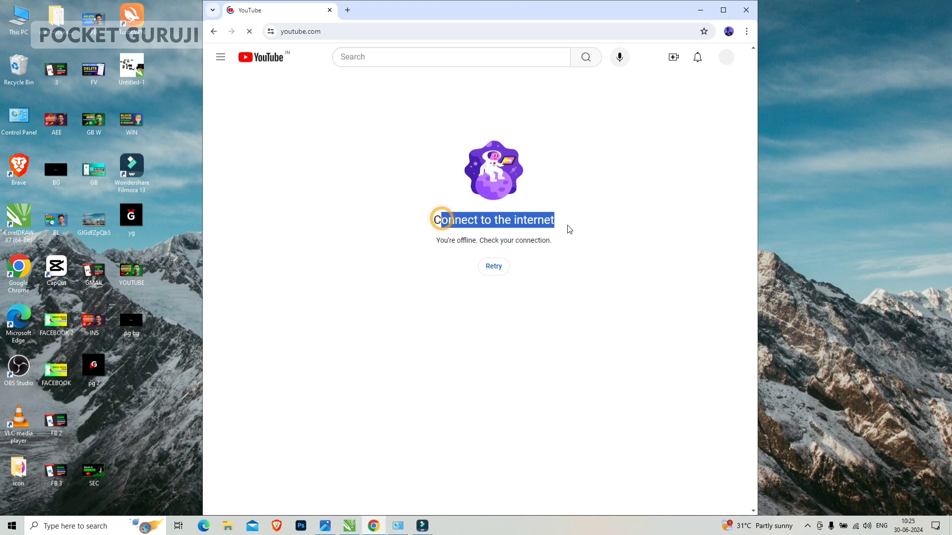
pyautogui.click(436, 220)
pyautogui.moveTo(437, 219); pyautogui.dragTo(456, 241)
pyautogui.click(675, 227)
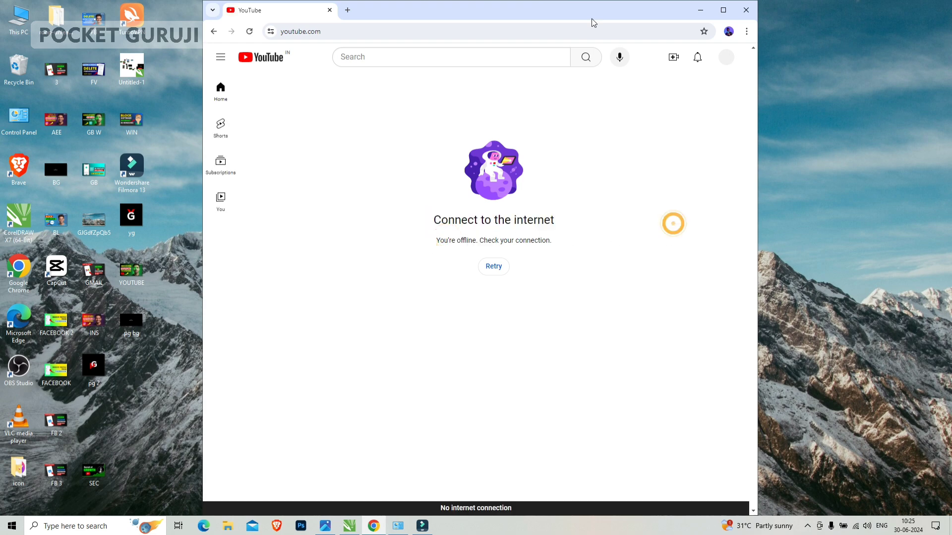
pyautogui.click(700, 10)
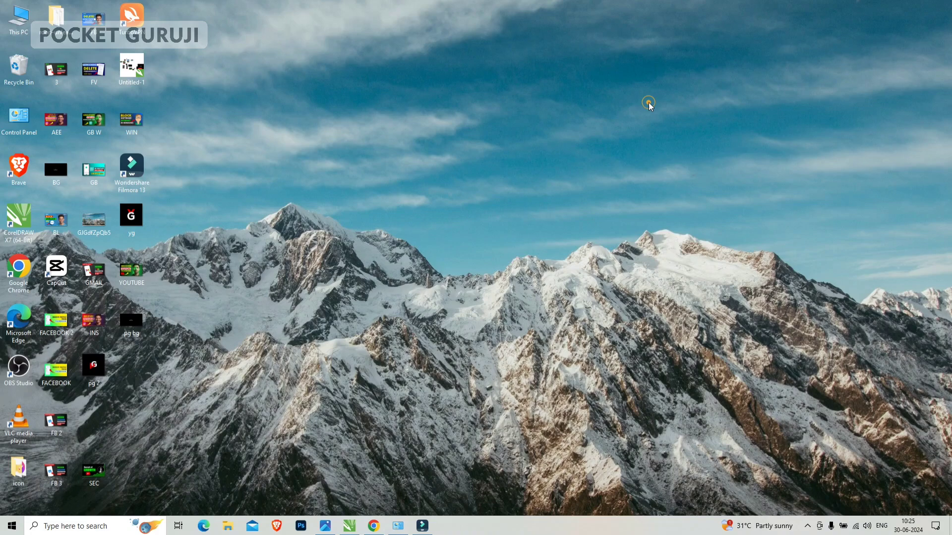
# Search Windows for 'run' and launch the Run dialog
pyautogui.click(669, 132)
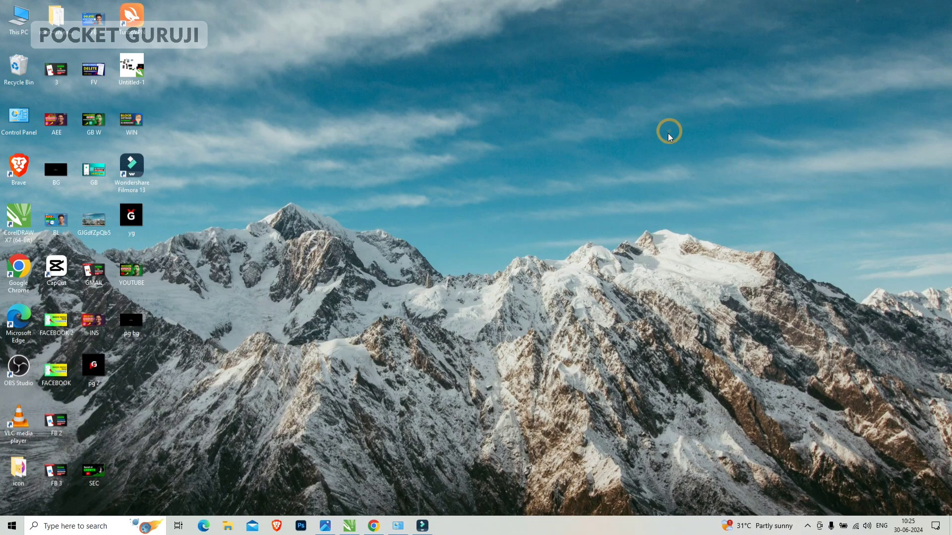
pyautogui.click(91, 524)
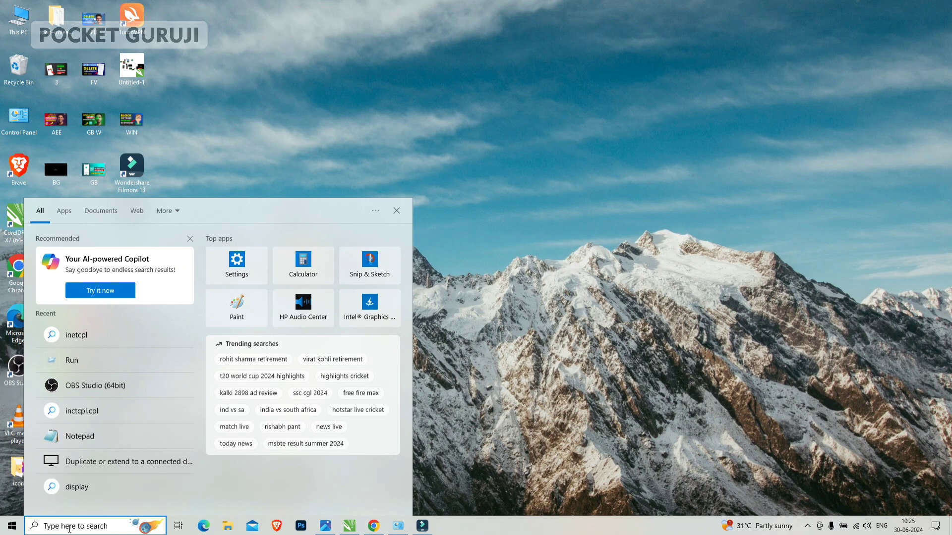
pyautogui.write('run')
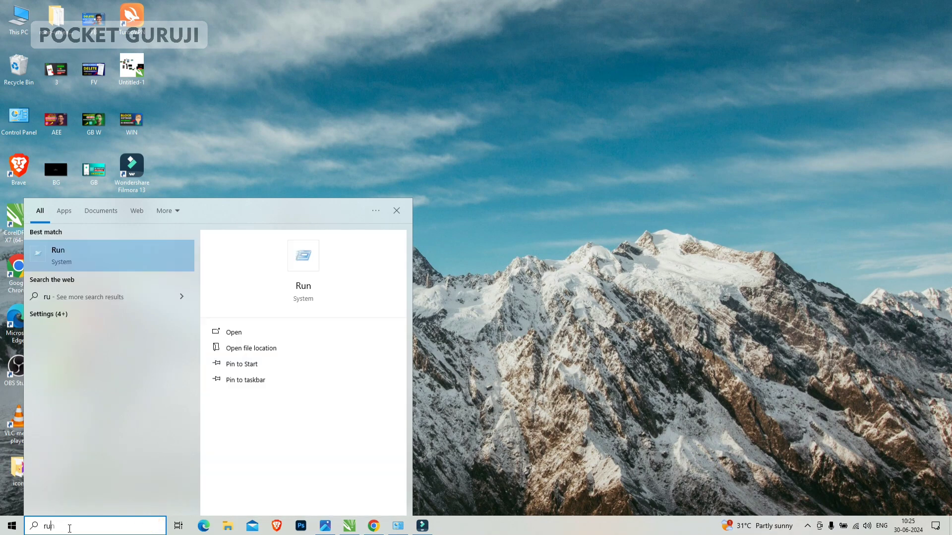
pyautogui.press('Return')
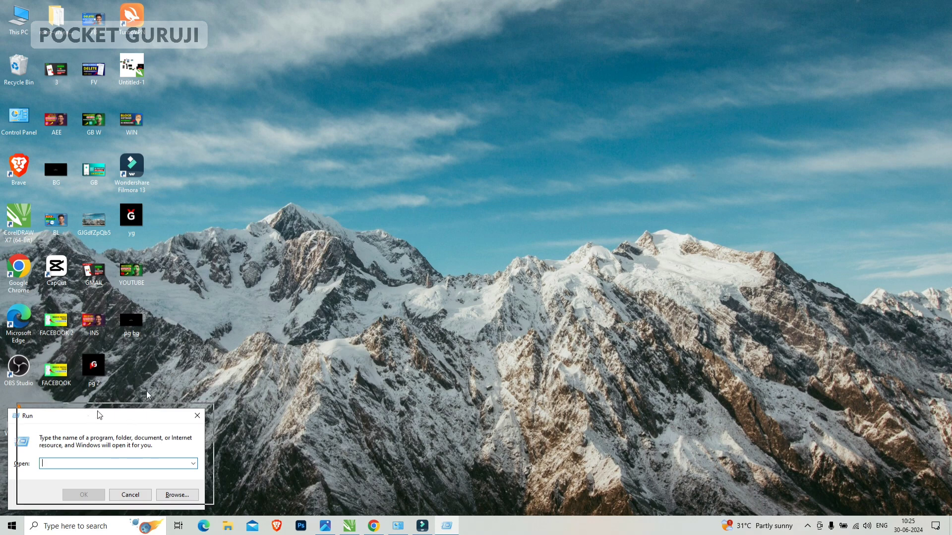
# Centre the Run dialog and run ncpa.cpl to open Network Connections
pyautogui.moveTo(89, 422); pyautogui.dragTo(246, 367)
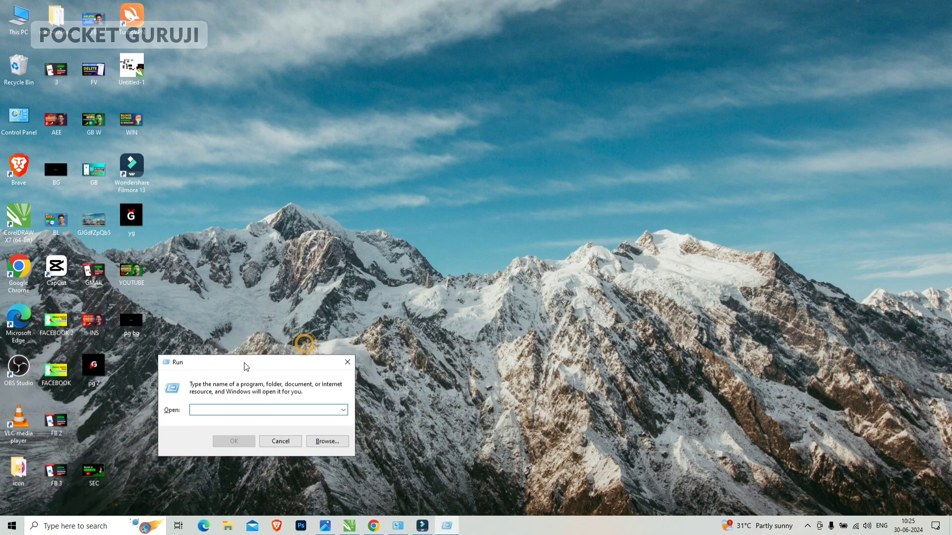
pyautogui.click(237, 410)
pyautogui.write('ncp')
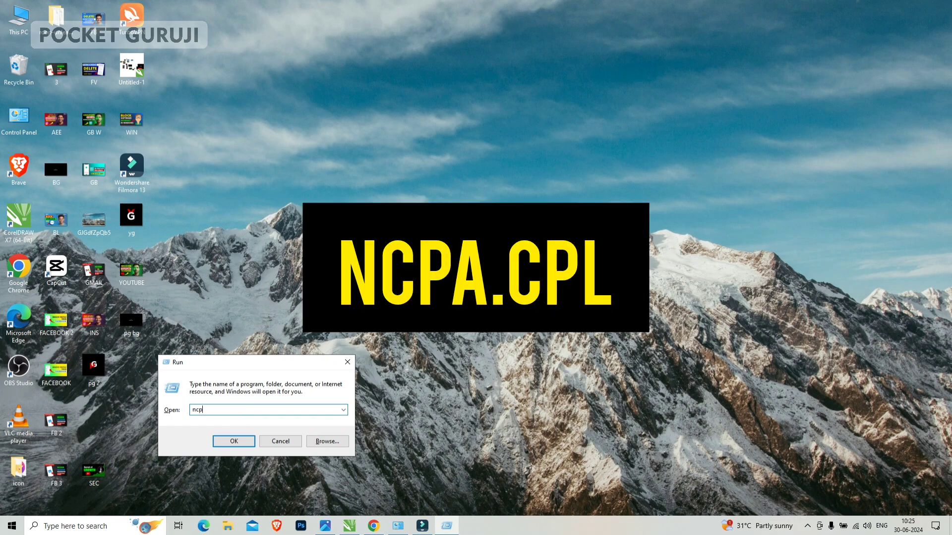
pyautogui.write('a.cpl')
pyautogui.press('Return')
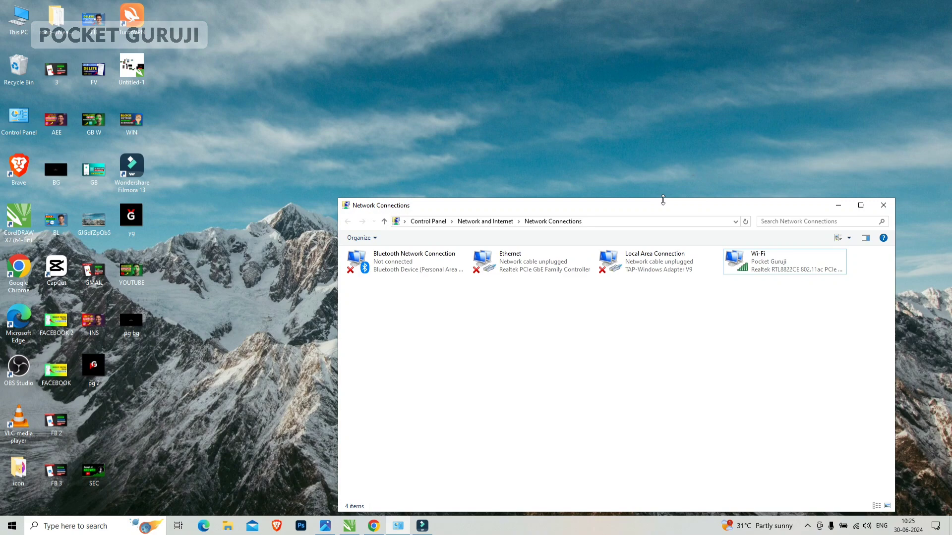
# Disable the Wi-Fi adapter, then enable it again
pyautogui.moveTo(664, 207); pyautogui.dragTo(543, 76)
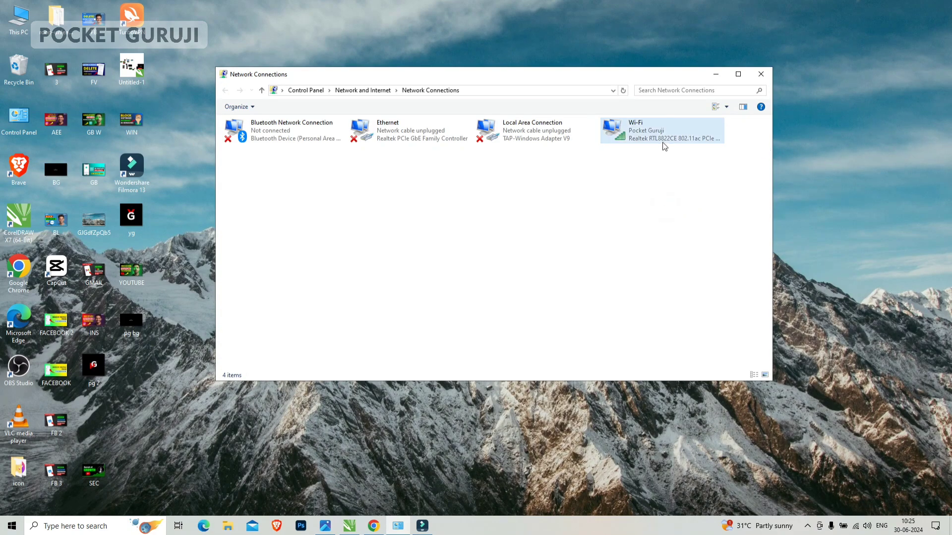
pyautogui.press('space')
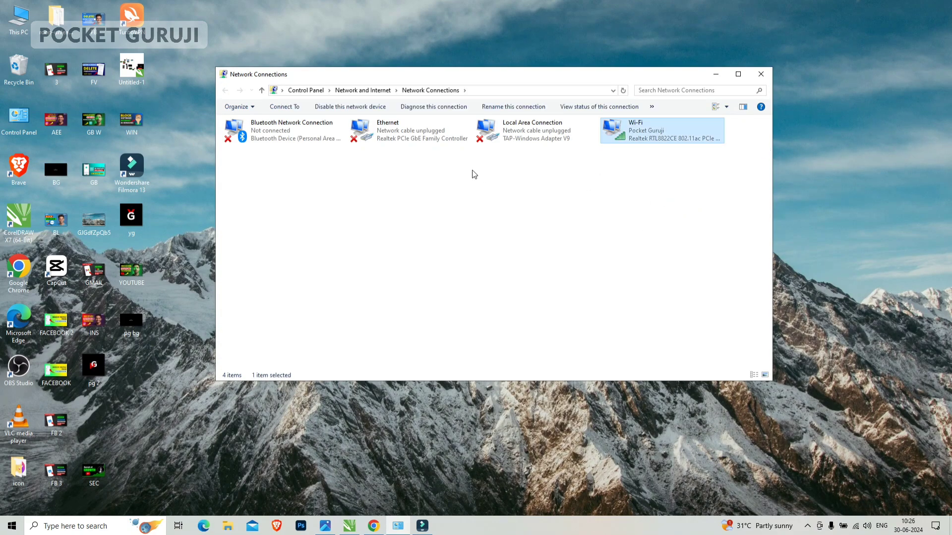
pyautogui.rightClick(660, 128)
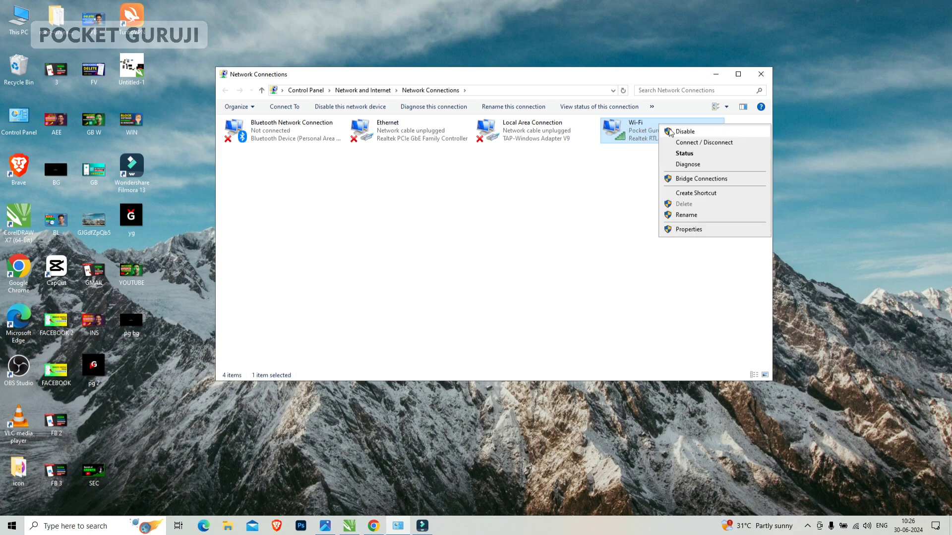
pyautogui.click(684, 132)
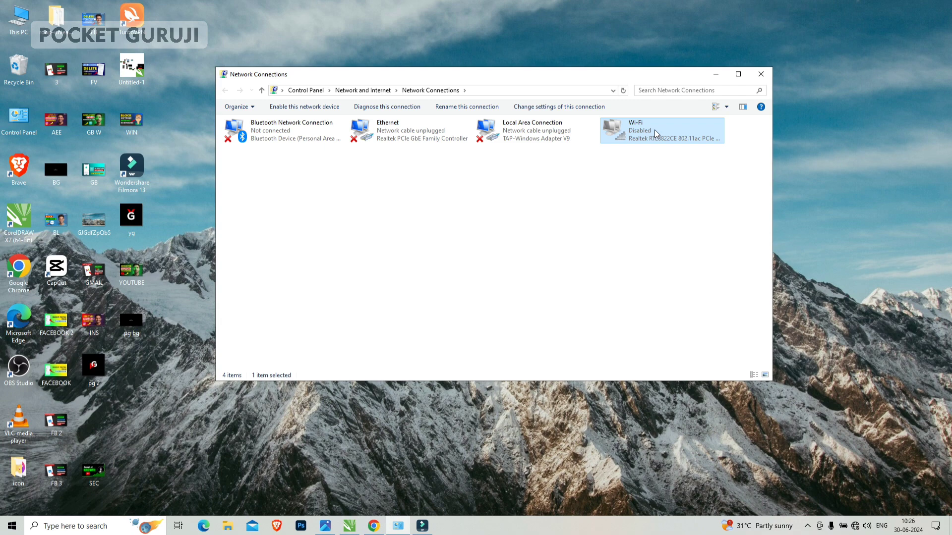
pyautogui.rightClick(654, 130)
pyautogui.click(668, 136)
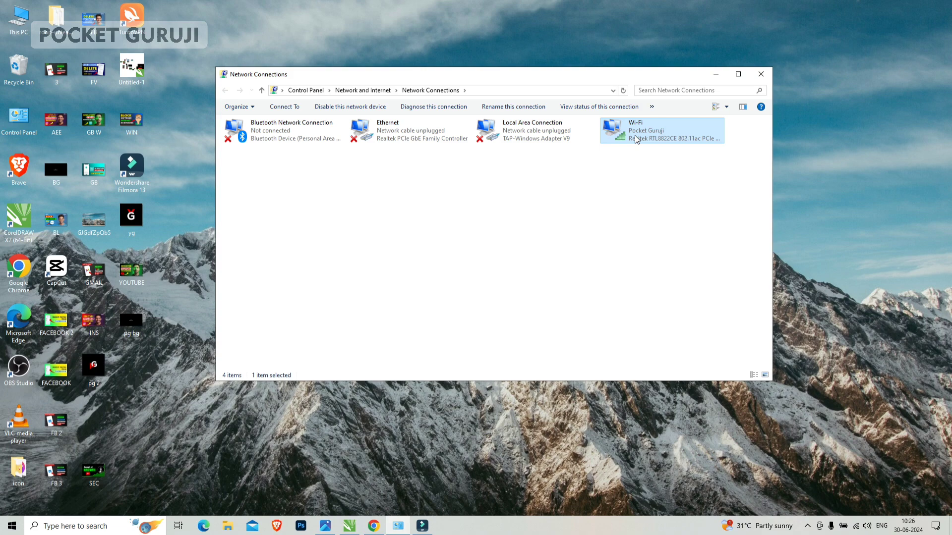
# Minimize Network Connections, return to Chrome and retry YouTube, which stays offline
pyautogui.click(715, 74)
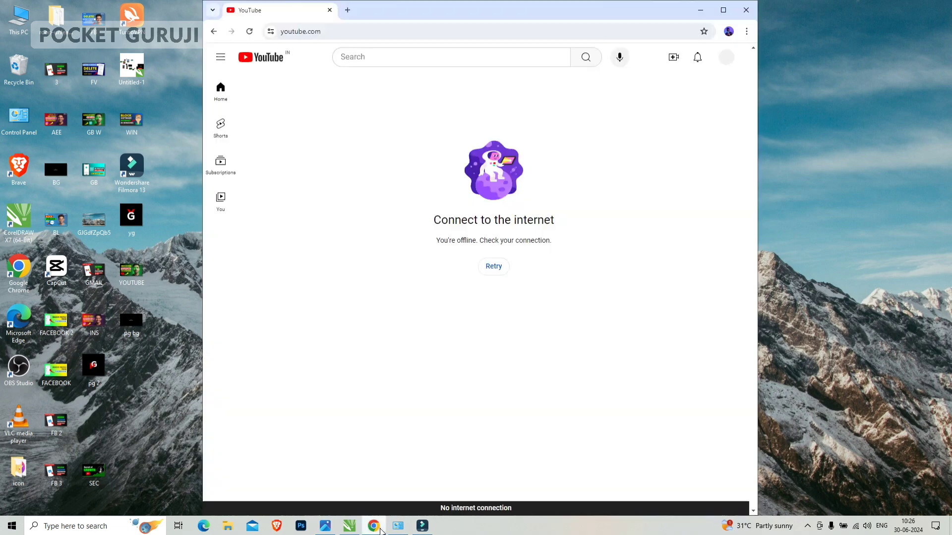
pyautogui.click(373, 526)
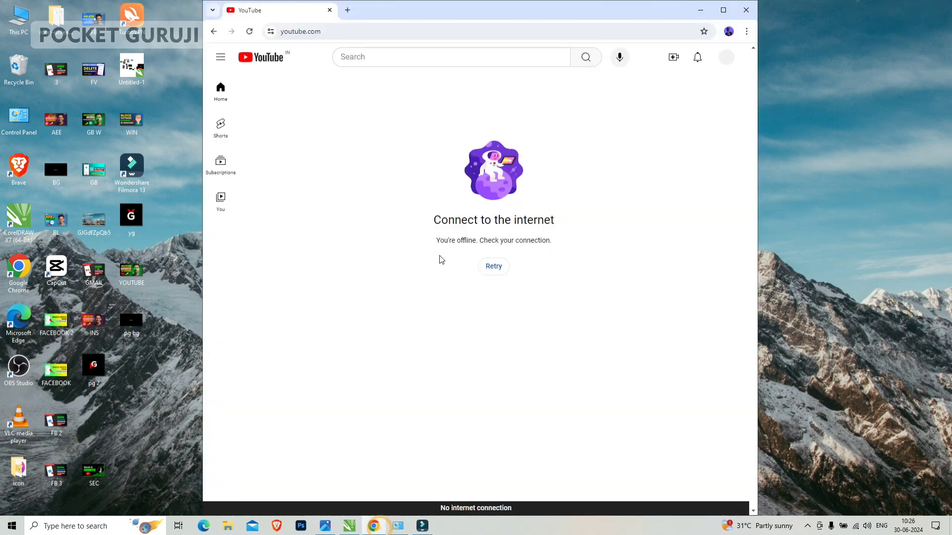
pyautogui.click(495, 268)
# Minimize Chrome and toggle the desktop icons off and back on
pyautogui.click(698, 12)
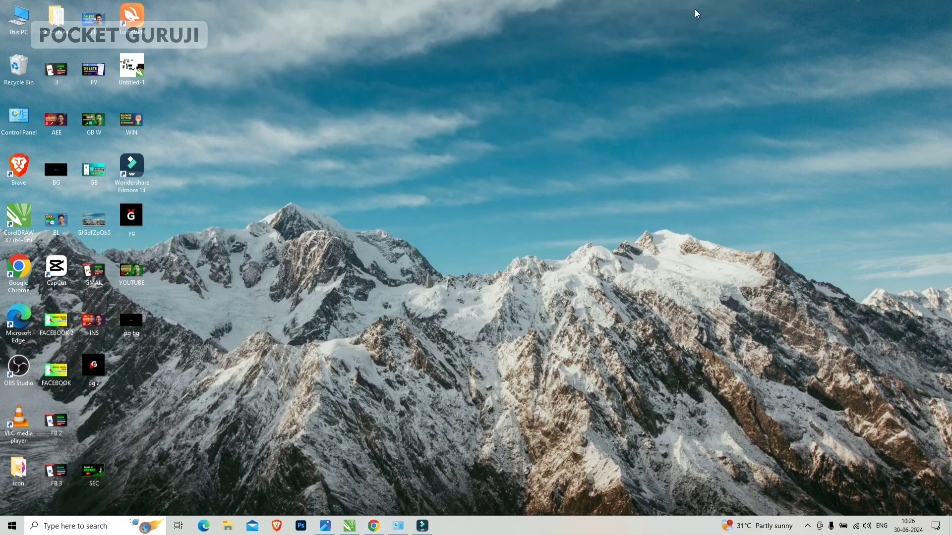
pyautogui.rightClick(429, 68)
pyautogui.click(486, 90)
pyautogui.rightClick(503, 46)
pyautogui.click(524, 75)
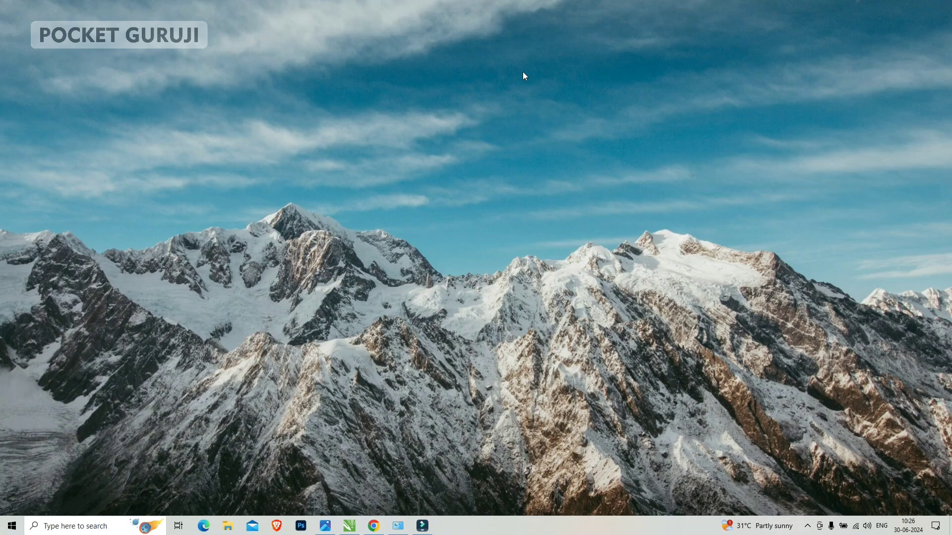
pyautogui.click(523, 73)
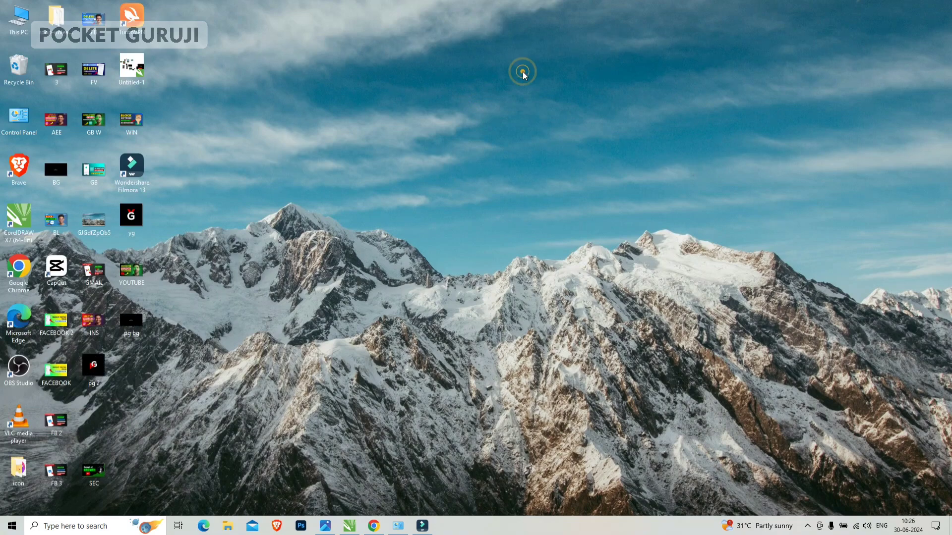
# Search for inetcpl.cpl and open Internet Properties
pyautogui.click(72, 526)
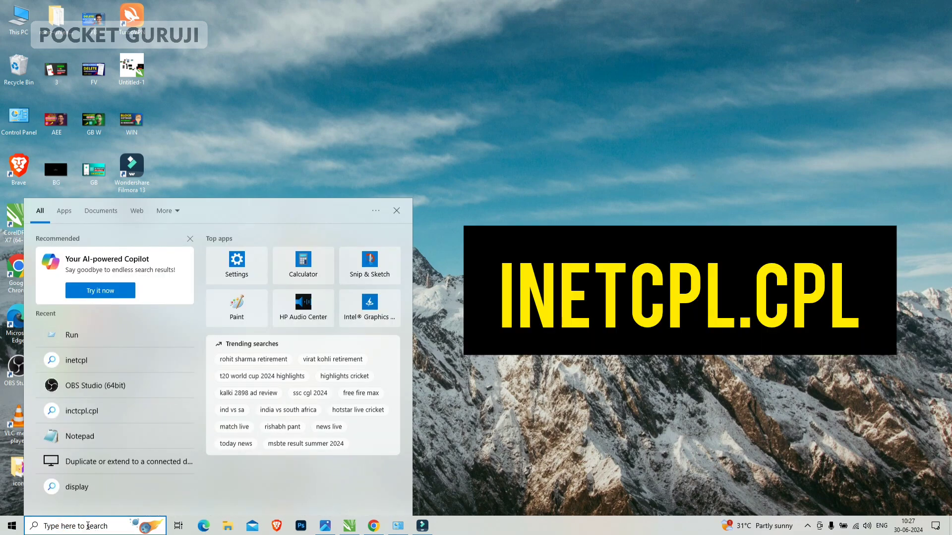
pyautogui.write('i')
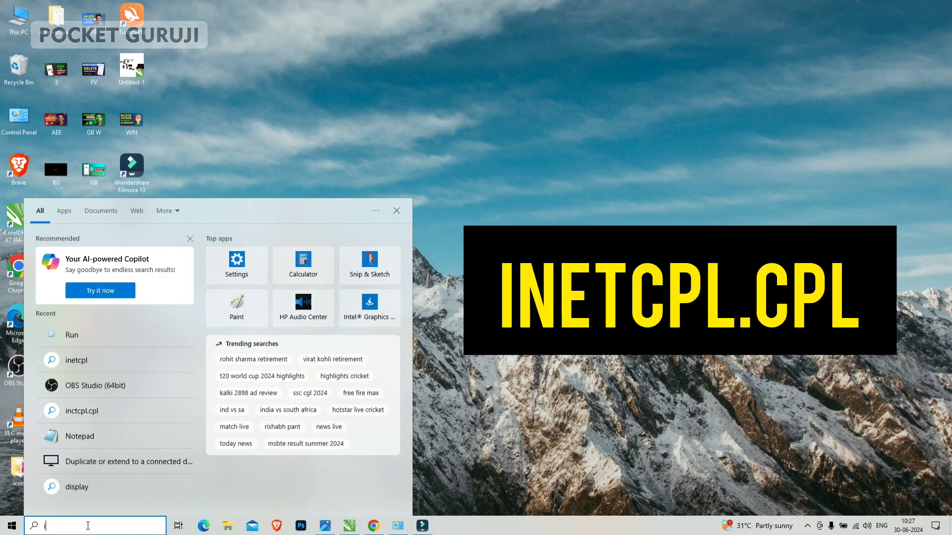
pyautogui.write('netc')
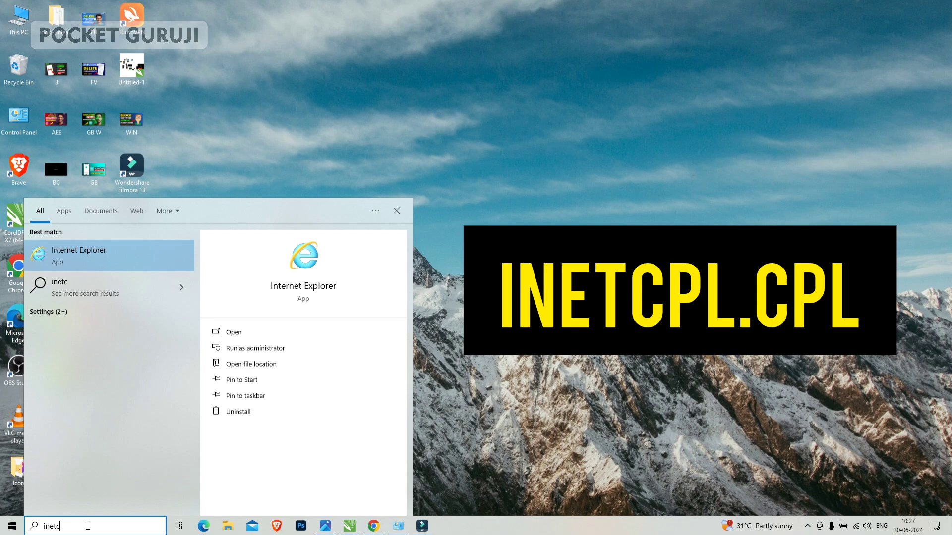
pyautogui.write('pl.c')
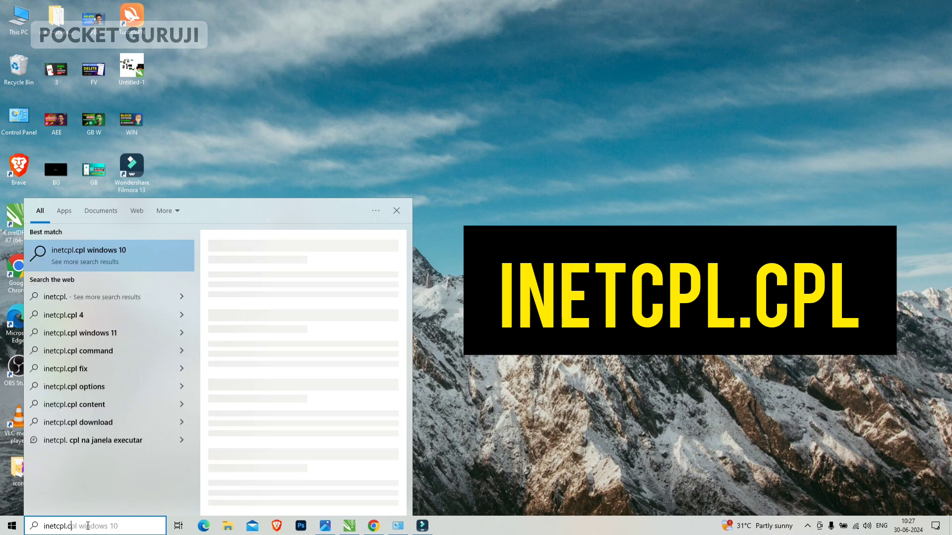
pyautogui.write('pl')
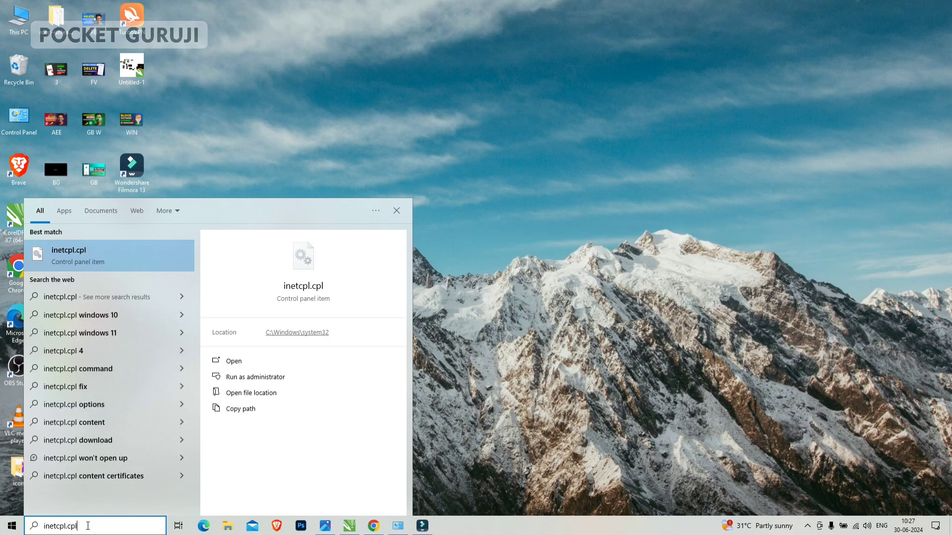
pyautogui.press('Return')
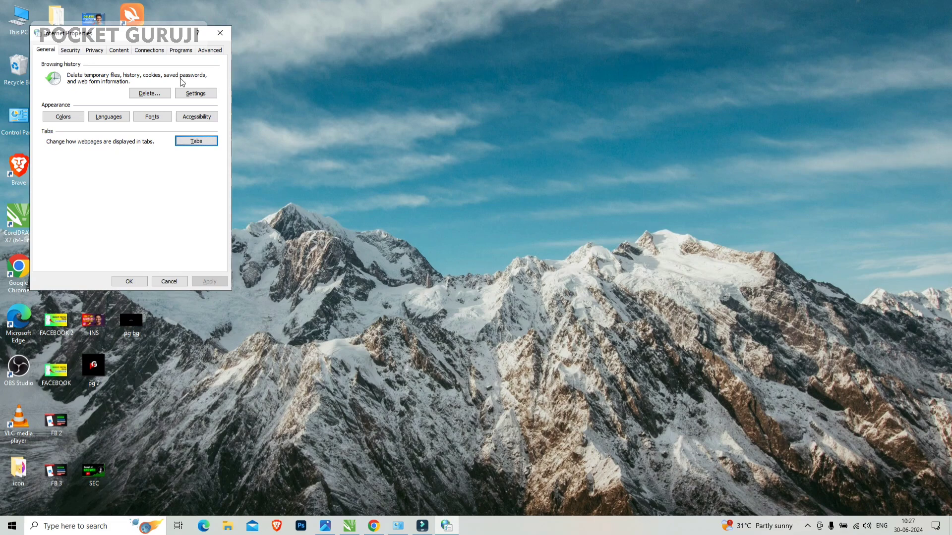
# Move Internet Properties toward the centre and switch to its Connections tab
pyautogui.moveTo(138, 35); pyautogui.dragTo(329, 44)
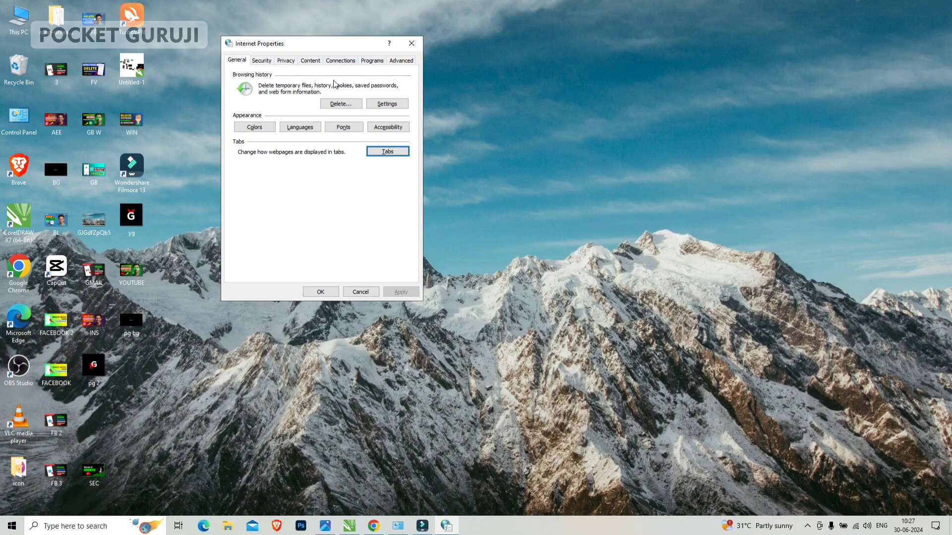
pyautogui.click(346, 60)
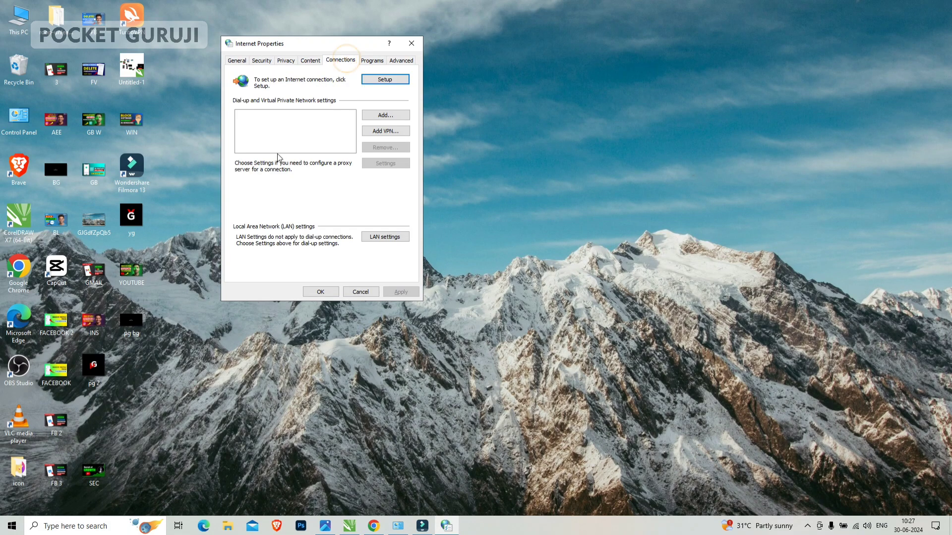
# Uncheck 'Use a proxy server for your LAN' (127.0.0.1:8892) in LAN settings and confirm
pyautogui.click(386, 239)
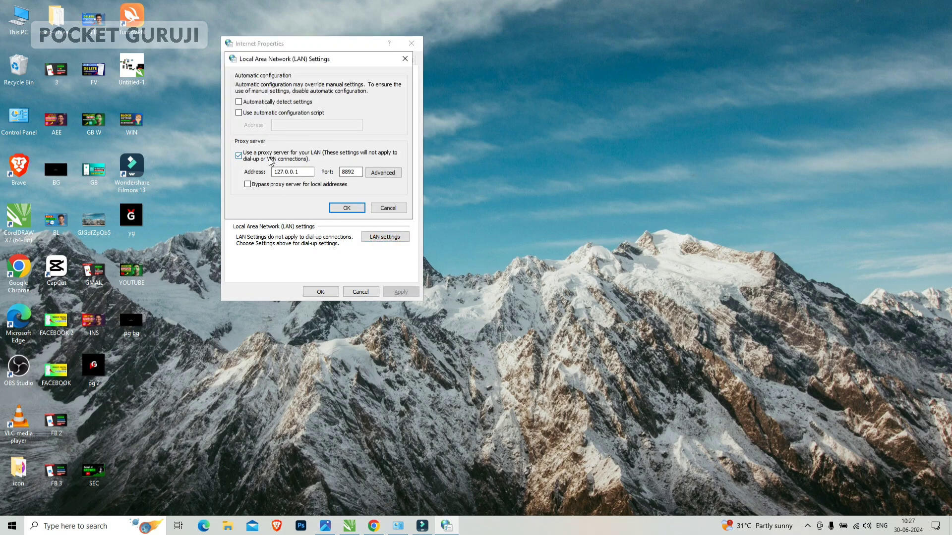
pyautogui.click(240, 157)
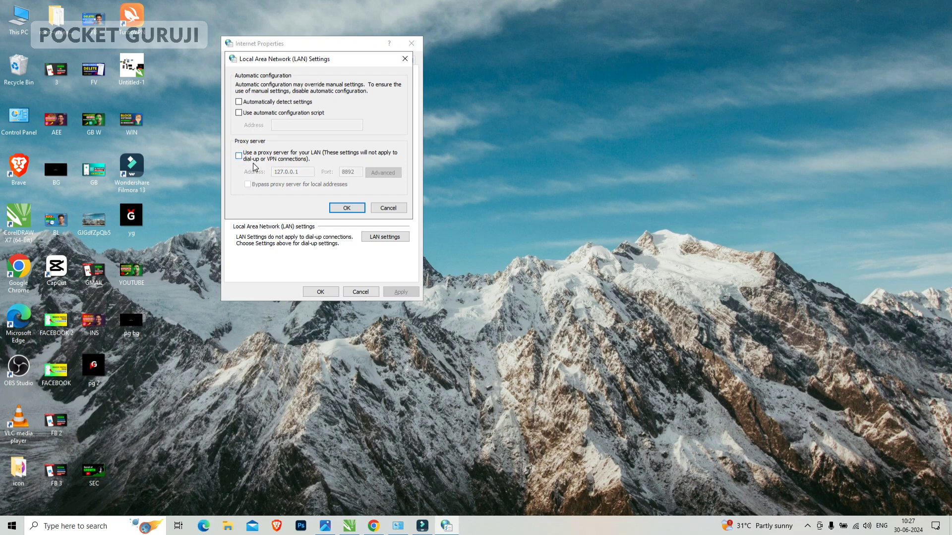
pyautogui.click(355, 209)
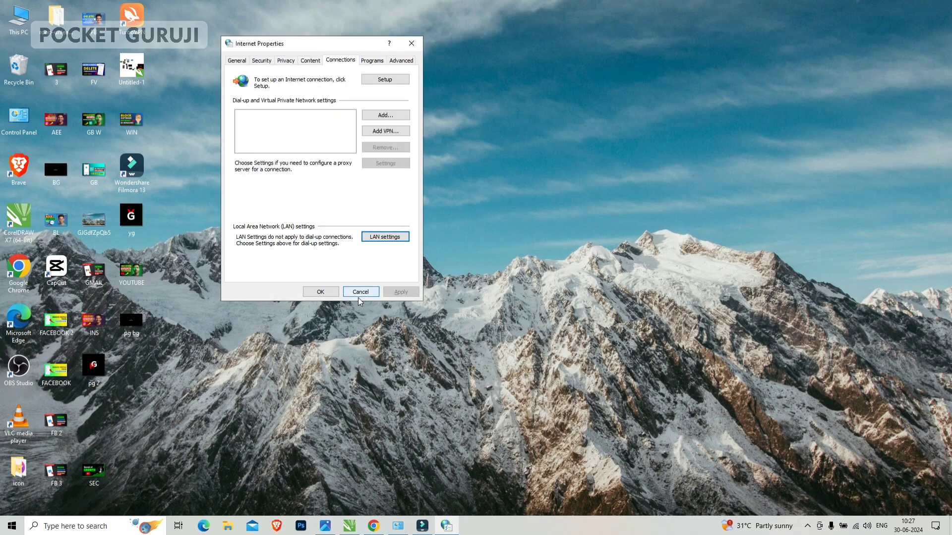
# Close Internet Properties with OK, refresh the desktop, and bring Chrome back
pyautogui.click(323, 290)
pyautogui.rightClick(367, 63)
pyautogui.click(393, 87)
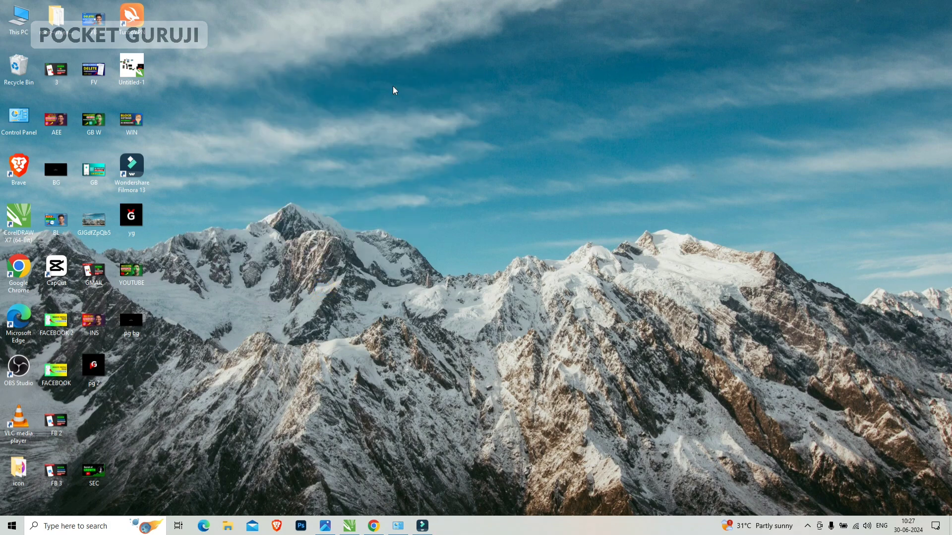
pyautogui.click(422, 115)
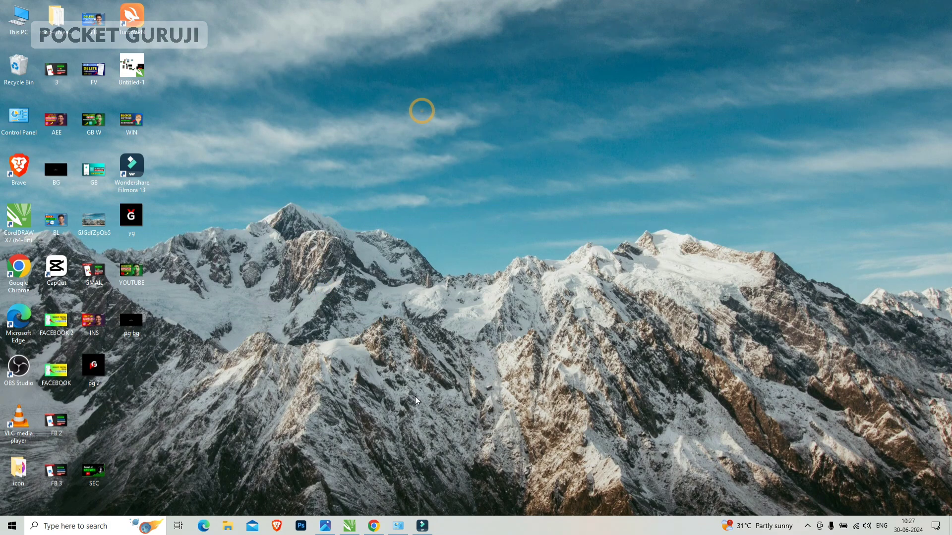
pyautogui.click(373, 525)
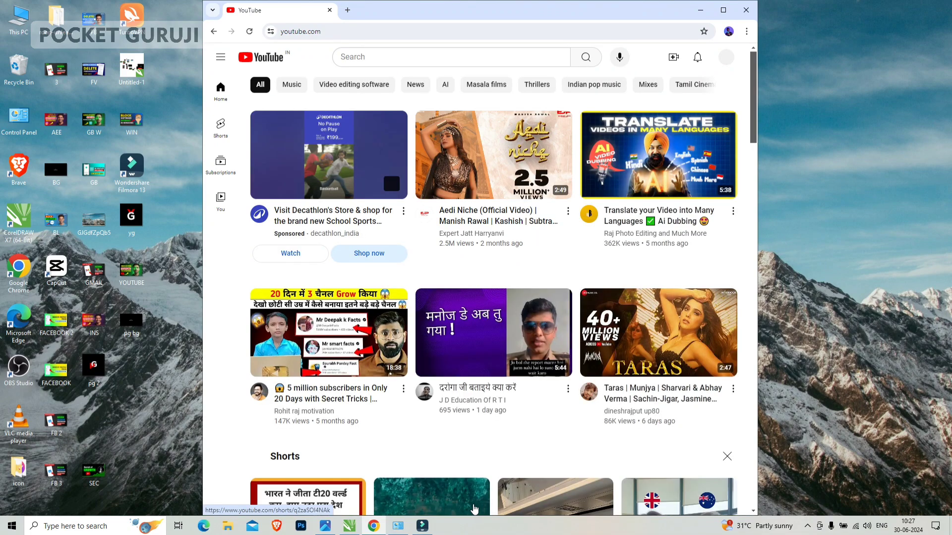
# Scroll through the loaded YouTube home feed of videos and Shorts
pyautogui.scroll(-5, 374, 272)
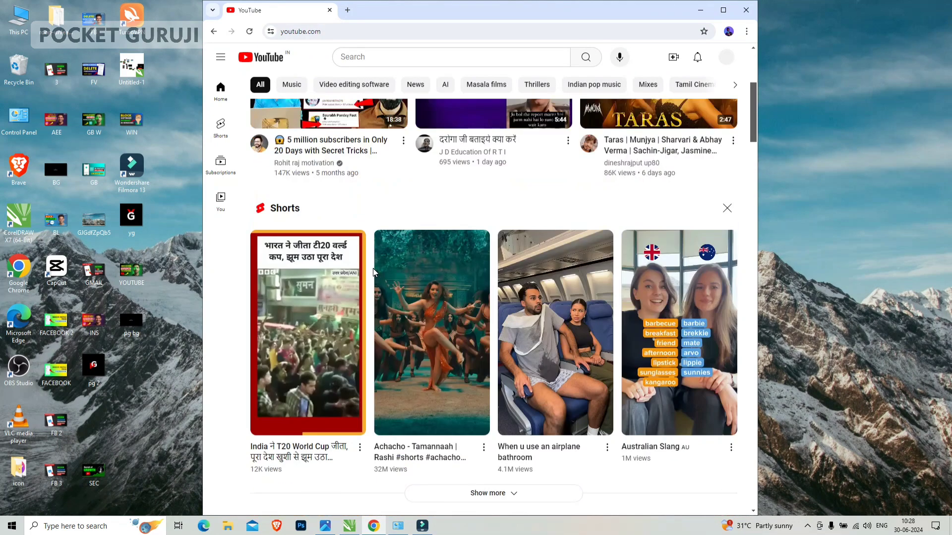
pyautogui.scroll(-5, 372, 271)
pyautogui.scroll(-7, 373, 271)
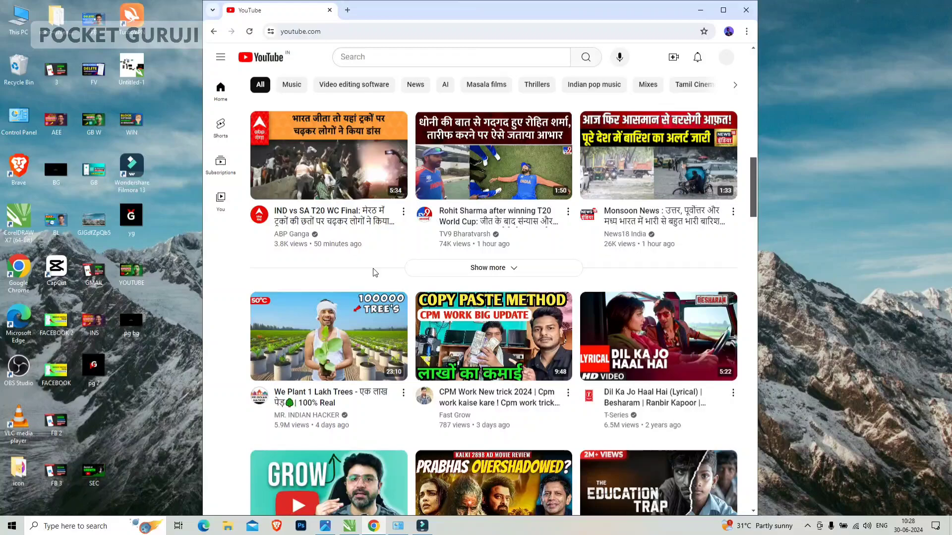
pyautogui.scroll(-15, 373, 272)
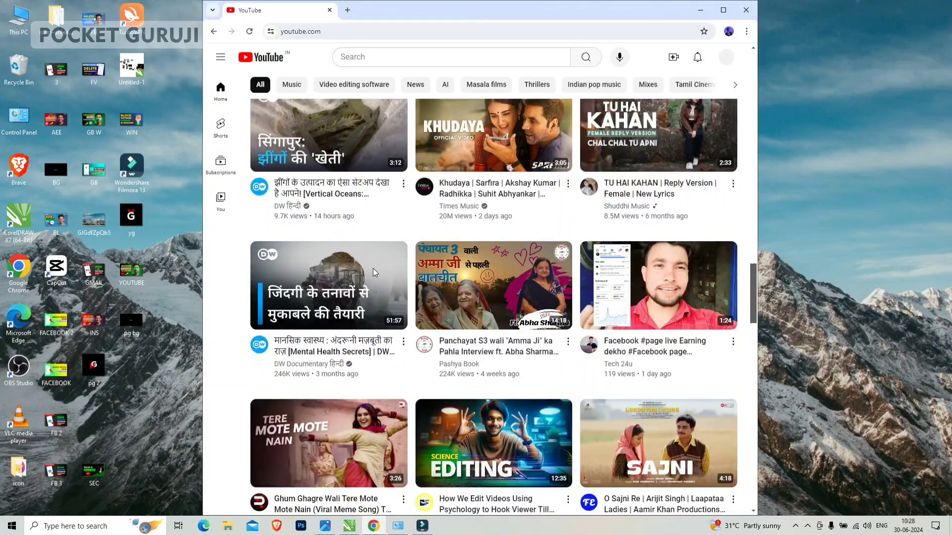
pyautogui.scroll(-14, 374, 271)
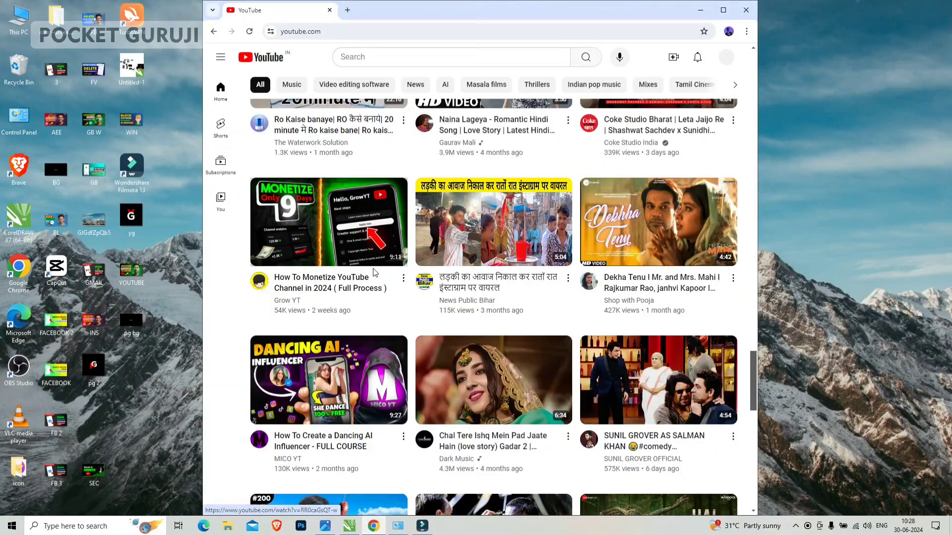
pyautogui.scroll(-11, 374, 271)
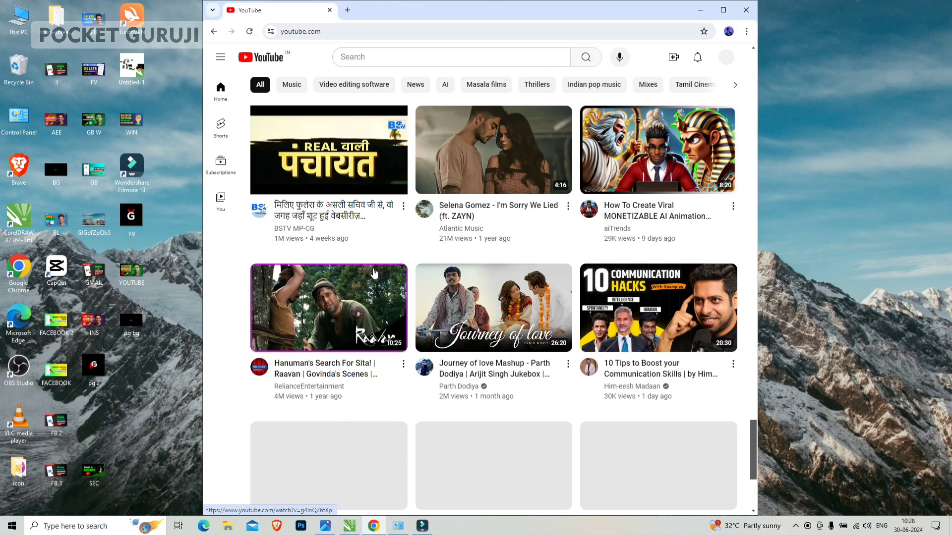
pyautogui.scroll(-1, 374, 272)
pyautogui.scroll(-3, 410, 192)
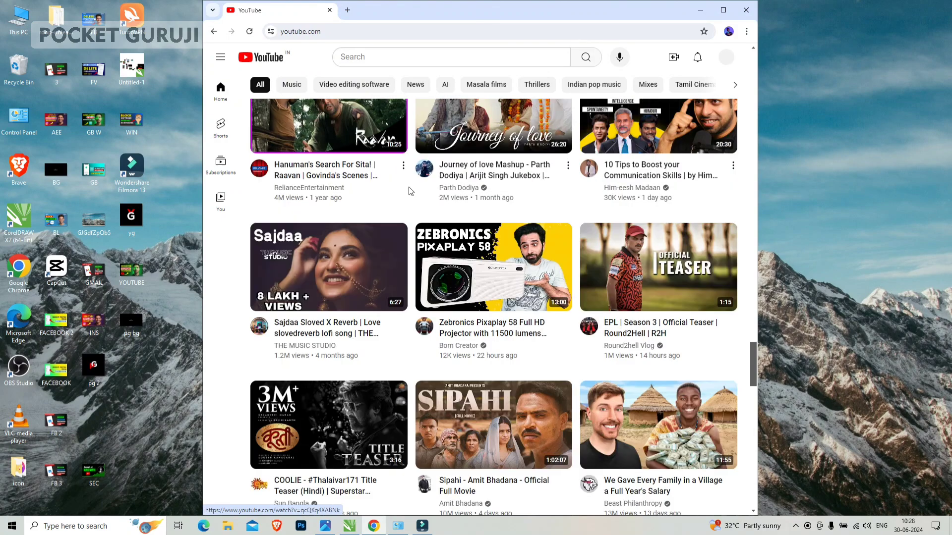
pyautogui.scroll(-15, 410, 191)
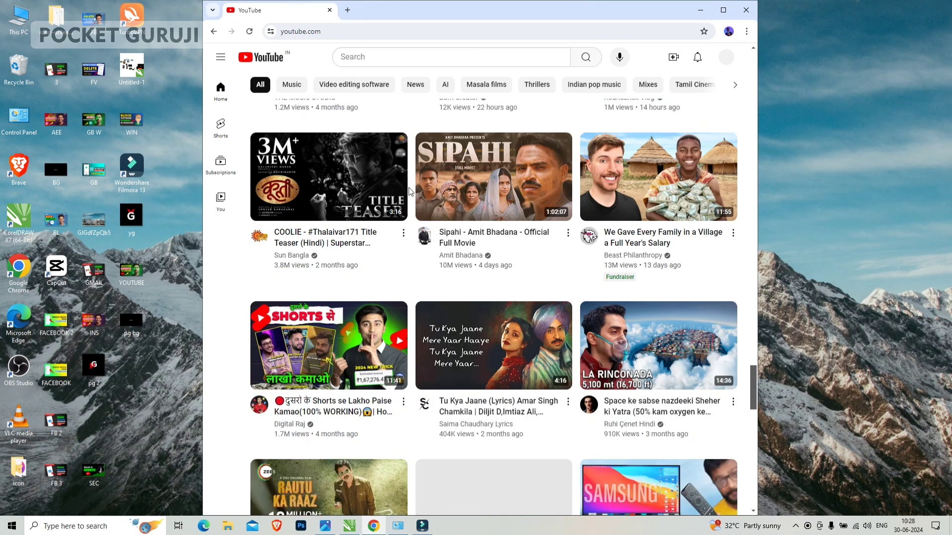
pyautogui.scroll(-7, 409, 192)
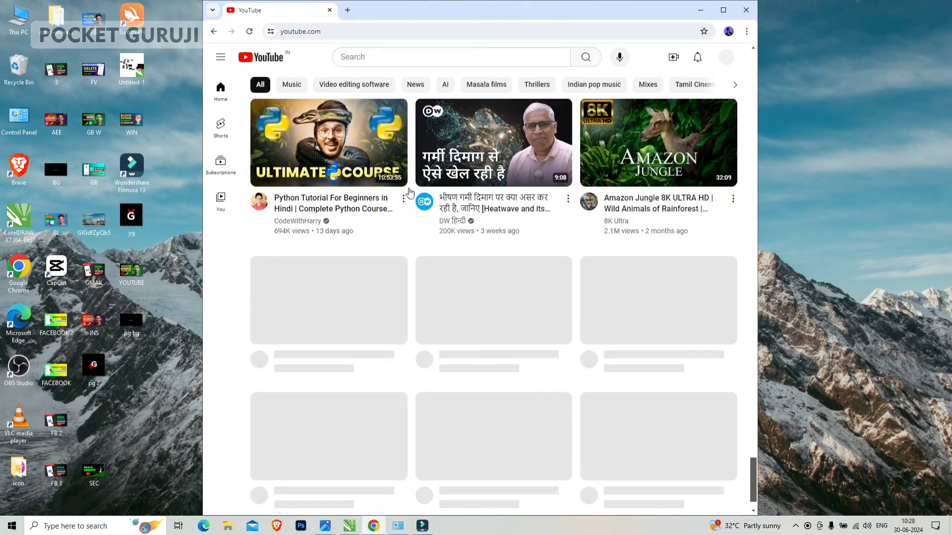